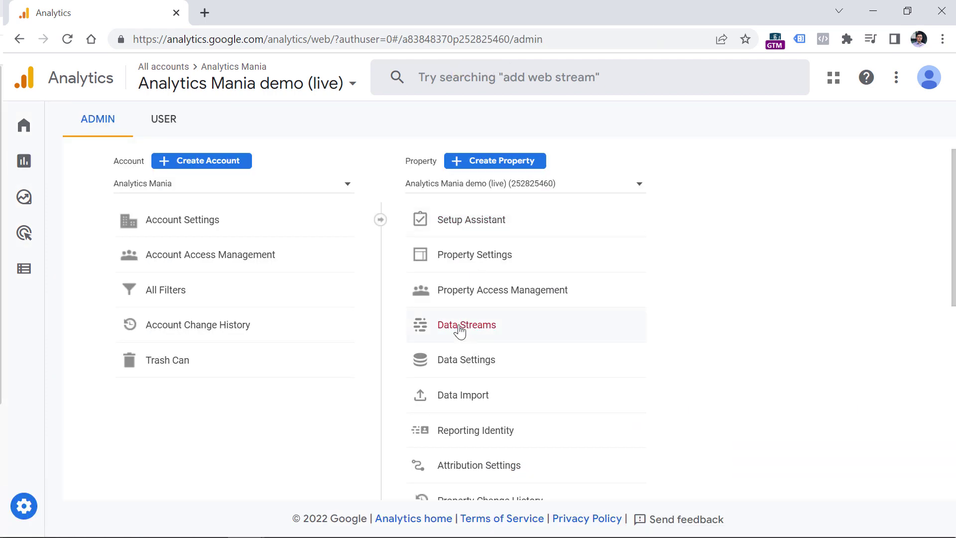
- Set the GTM Sandbox website stream's engaged-session timer to 60 seconds in its Google tag settings
{"action": "left_click", "coordinate": [459, 330]}
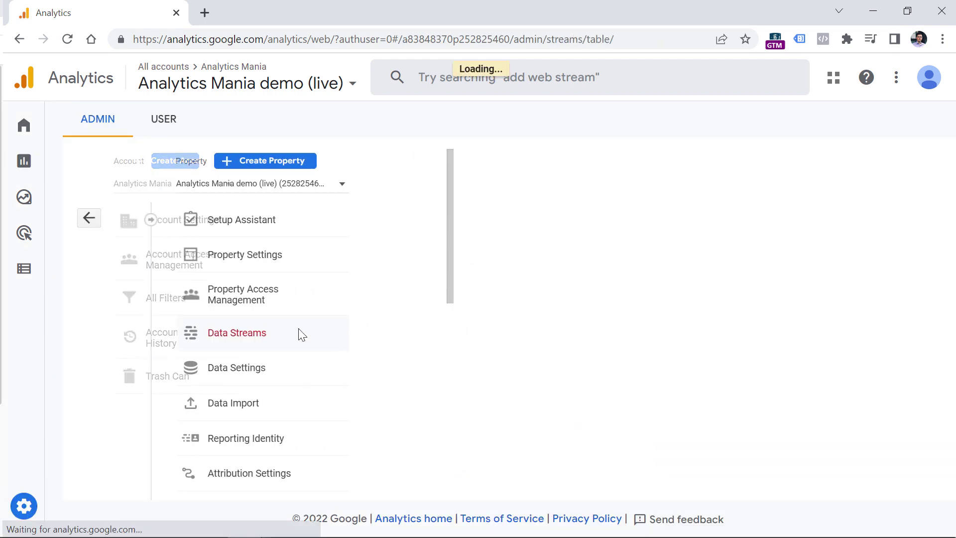
{"action": "left_click", "coordinate": [414, 274]}
{"action": "scroll", "coordinate": [390, 241], "scroll_direction": "down", "scroll_amount": 6}
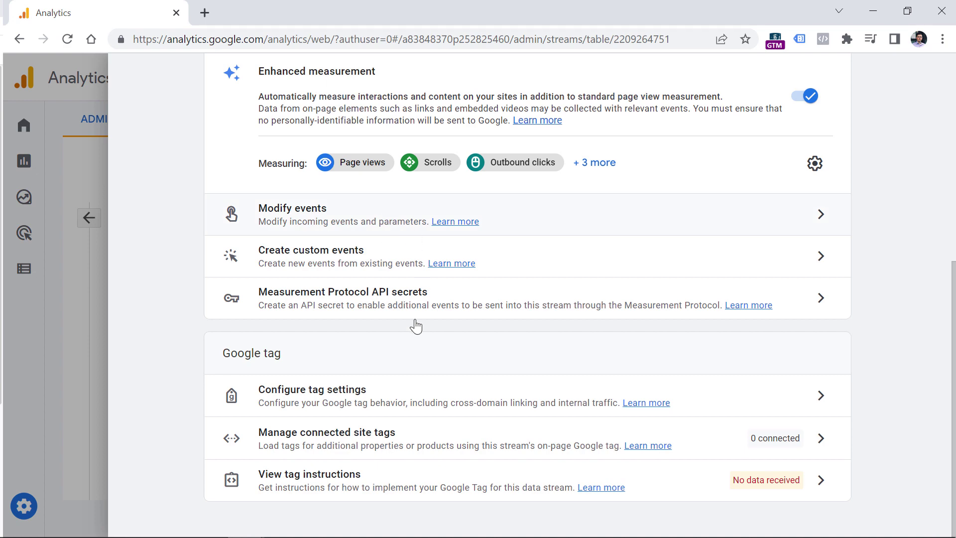
{"action": "left_click", "coordinate": [331, 406]}
{"action": "scroll", "coordinate": [401, 308], "scroll_direction": "down", "scroll_amount": 2}
{"action": "left_click", "coordinate": [825, 367]}
{"action": "scroll", "coordinate": [512, 335], "scroll_direction": "down", "scroll_amount": 4}
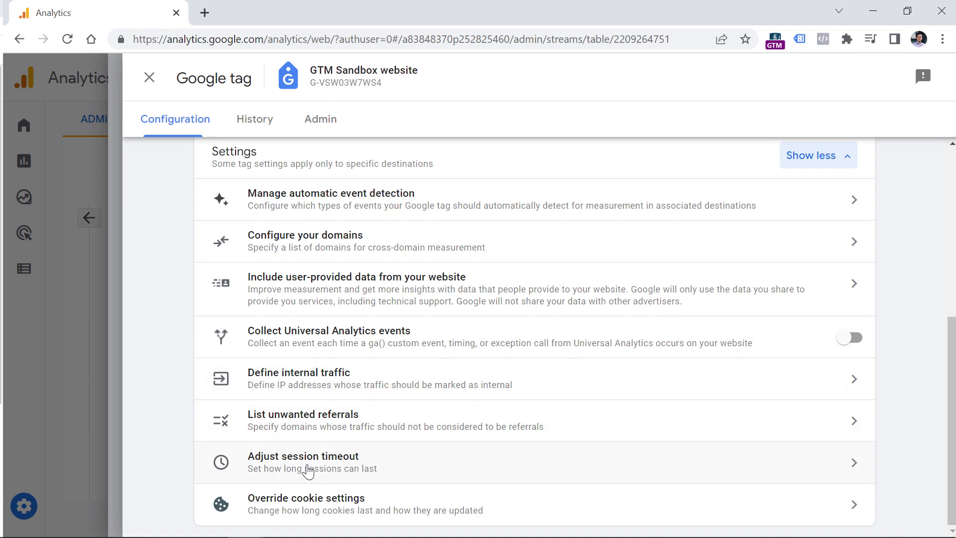
{"action": "left_click", "coordinate": [314, 462]}
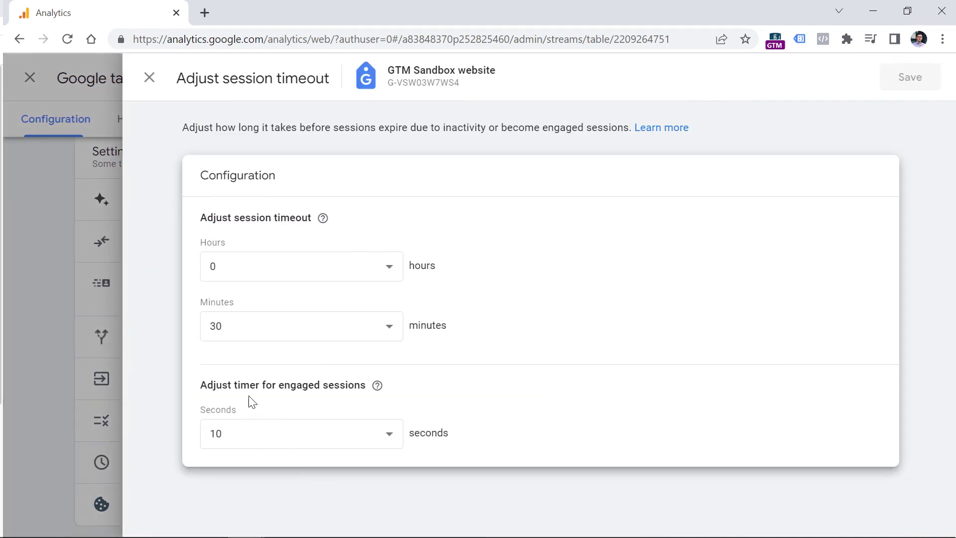
{"action": "left_click", "coordinate": [321, 440]}
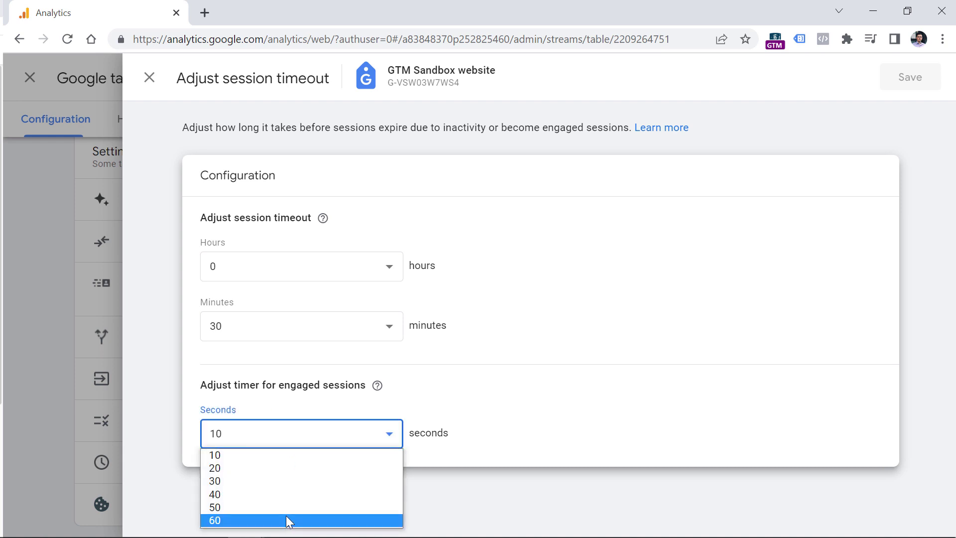
{"action": "left_click", "coordinate": [296, 520]}
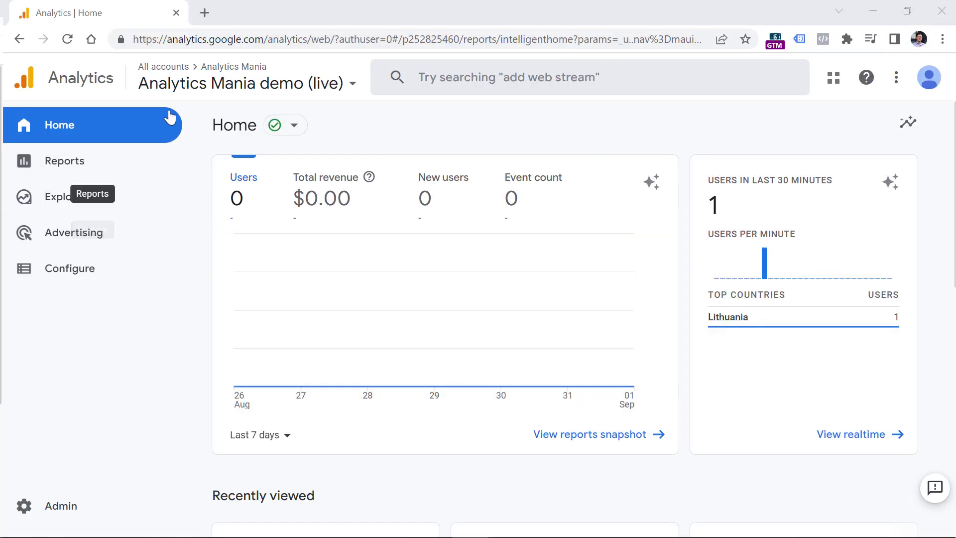
- Open the Engagement > Pages and screens report
{"action": "left_click", "coordinate": [69, 164]}
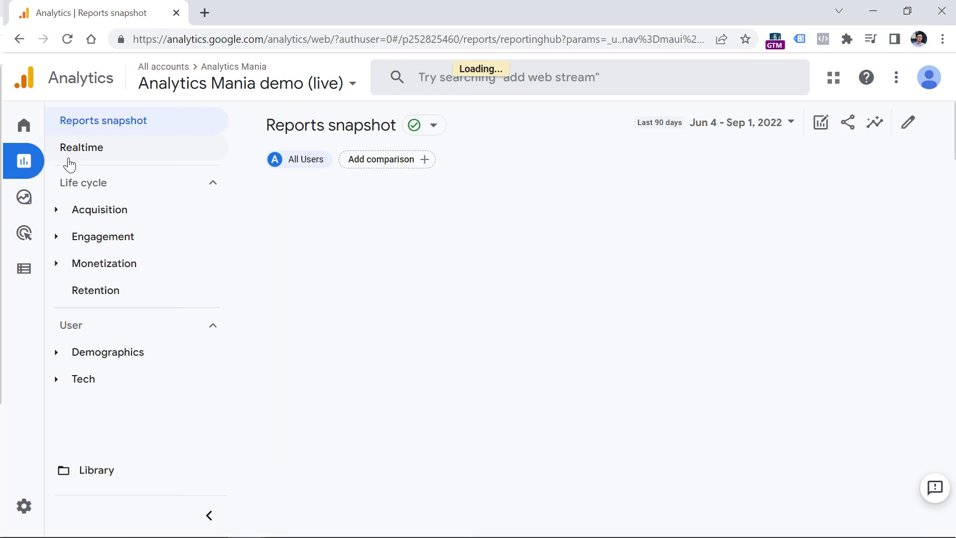
{"action": "left_click", "coordinate": [62, 240]}
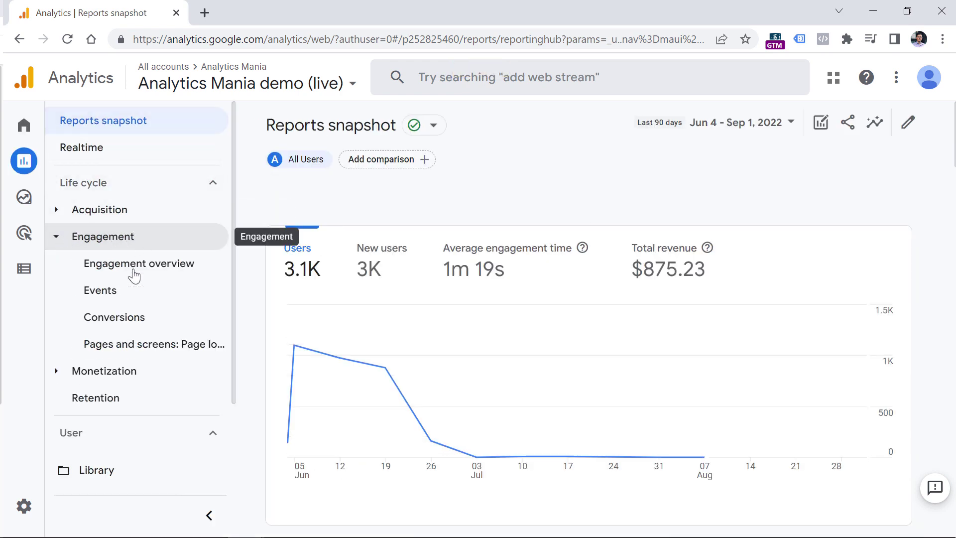
{"action": "left_click", "coordinate": [138, 348]}
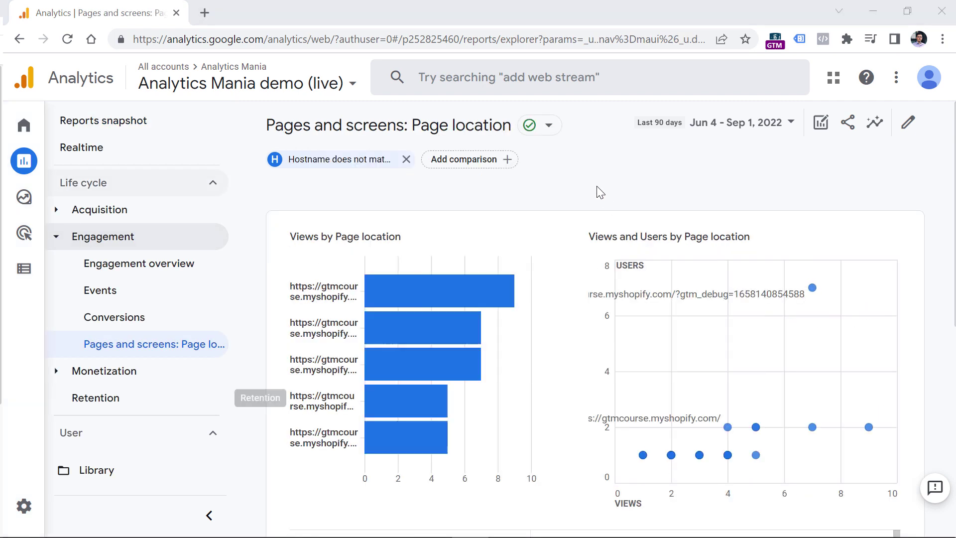
- Add Bounce rate to the report's metrics, right after Average engagement time
{"action": "left_click", "coordinate": [908, 125]}
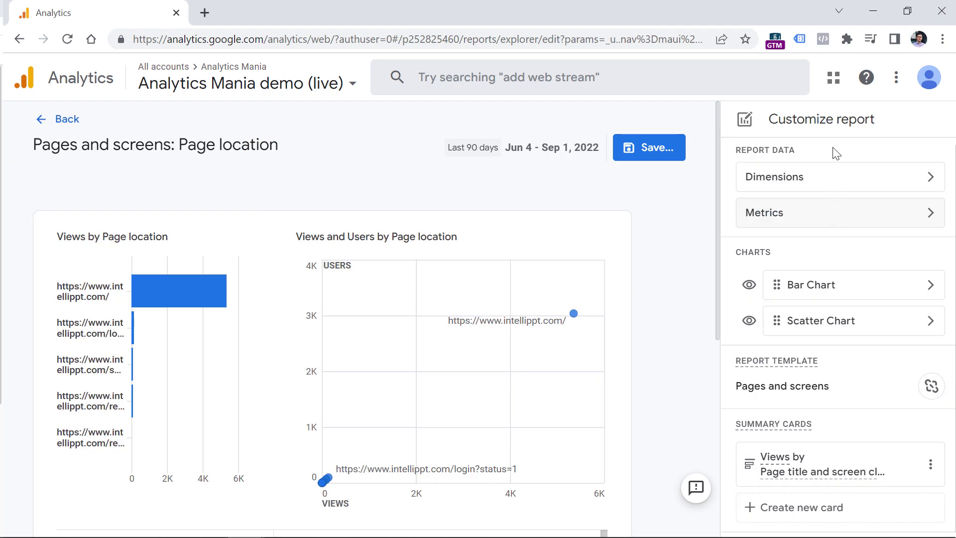
{"action": "left_click", "coordinate": [836, 218]}
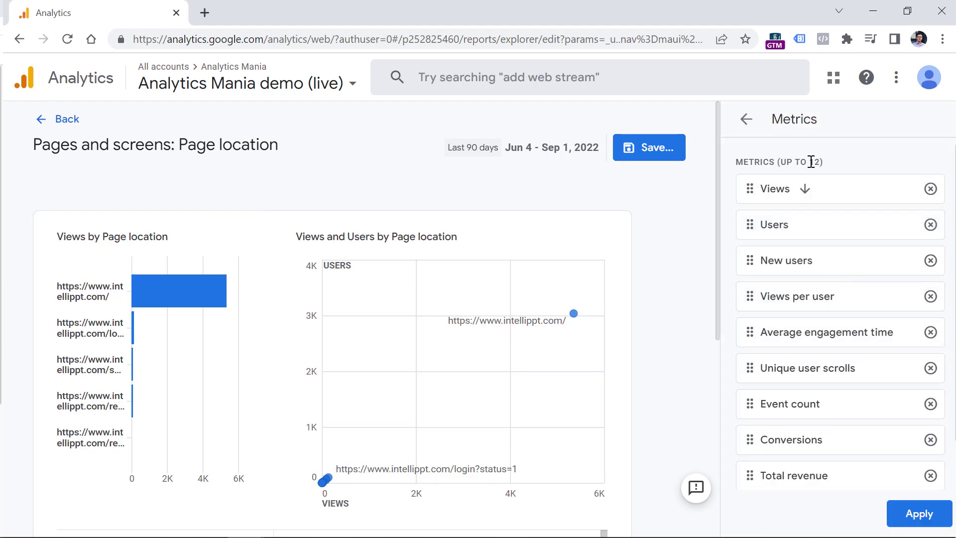
{"action": "scroll", "coordinate": [816, 298], "scroll_direction": "down", "scroll_amount": 2}
{"action": "left_click", "coordinate": [786, 463]}
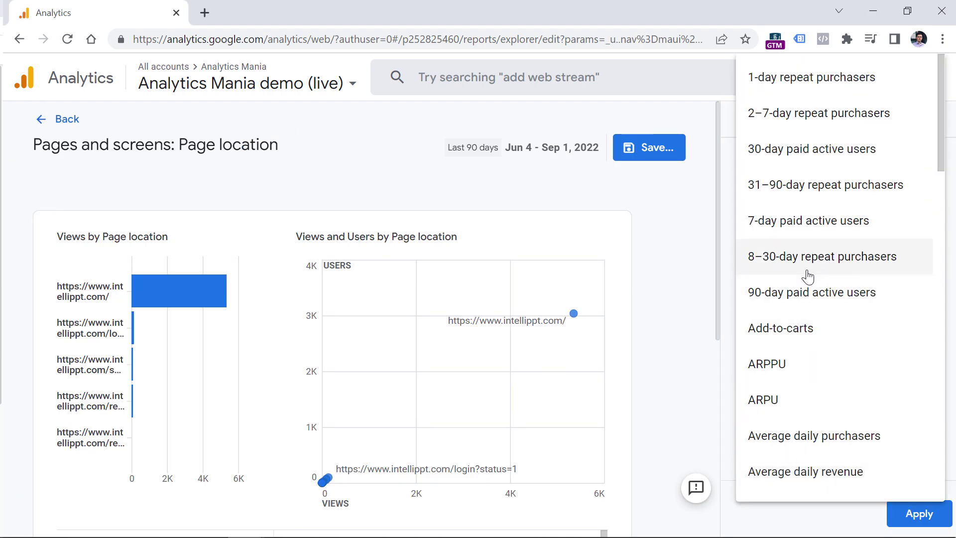
{"action": "scroll", "coordinate": [807, 249], "scroll_direction": "down", "scroll_amount": 5}
{"action": "left_click", "coordinate": [820, 371]}
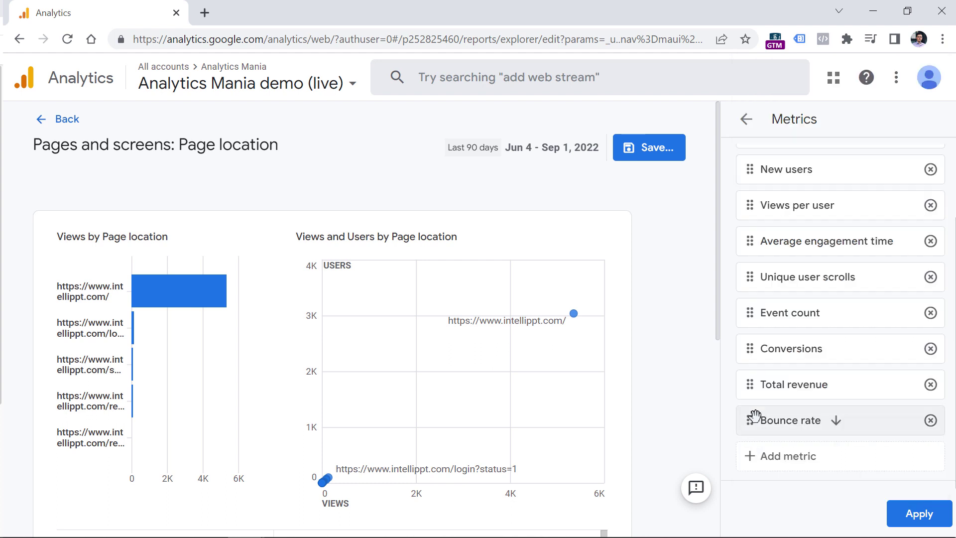
{"action": "left_click_drag", "start_coordinate": [749, 418], "coordinate": [754, 282]}
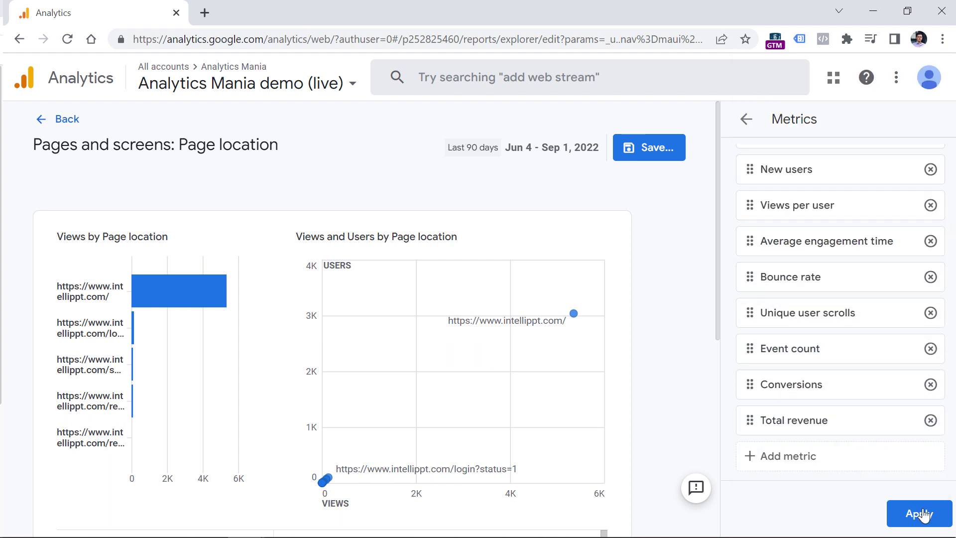
- Apply the new metrics and add Landing page as a report dimension
{"action": "left_click", "coordinate": [921, 514]}
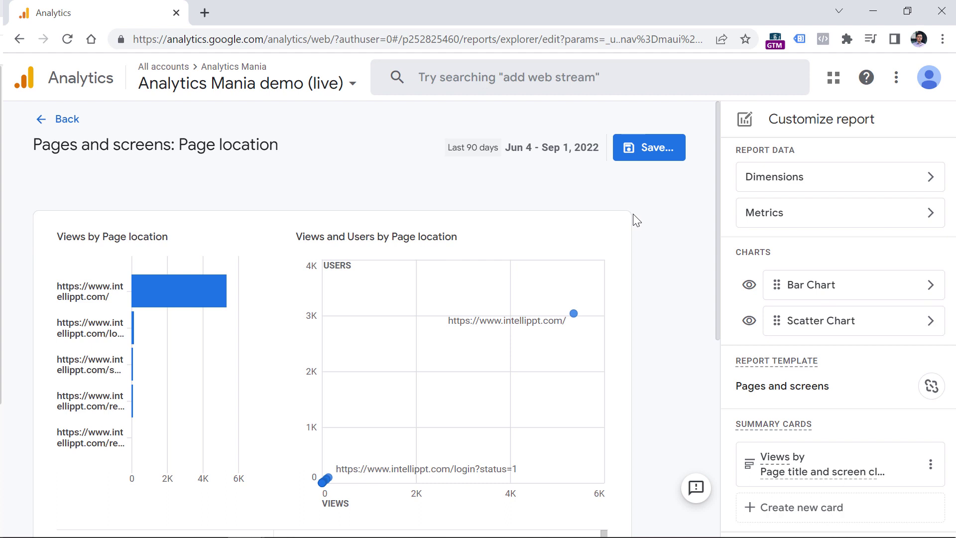
{"action": "left_click", "coordinate": [839, 177]}
{"action": "left_click", "coordinate": [802, 371]}
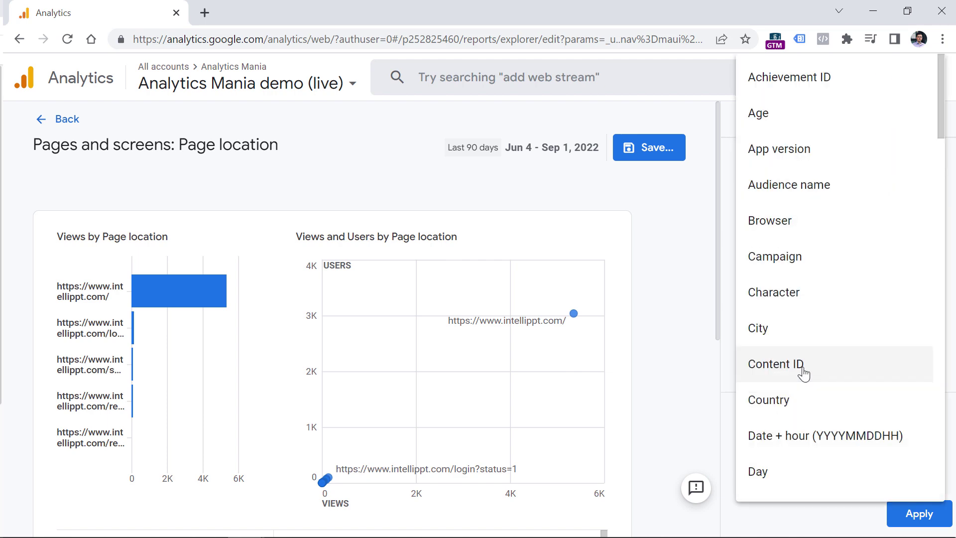
{"action": "scroll", "coordinate": [818, 244], "scroll_direction": "down", "scroll_amount": 20}
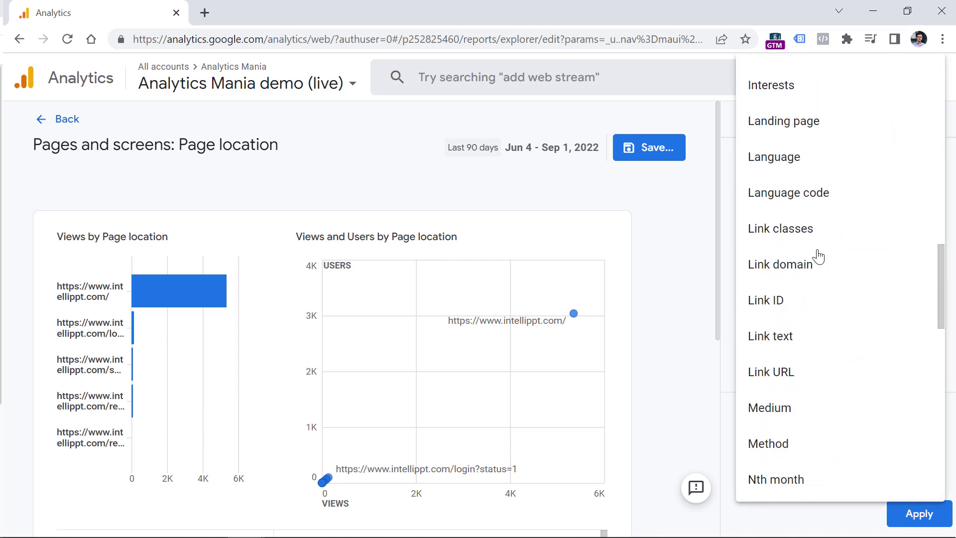
{"action": "left_click", "coordinate": [799, 124]}
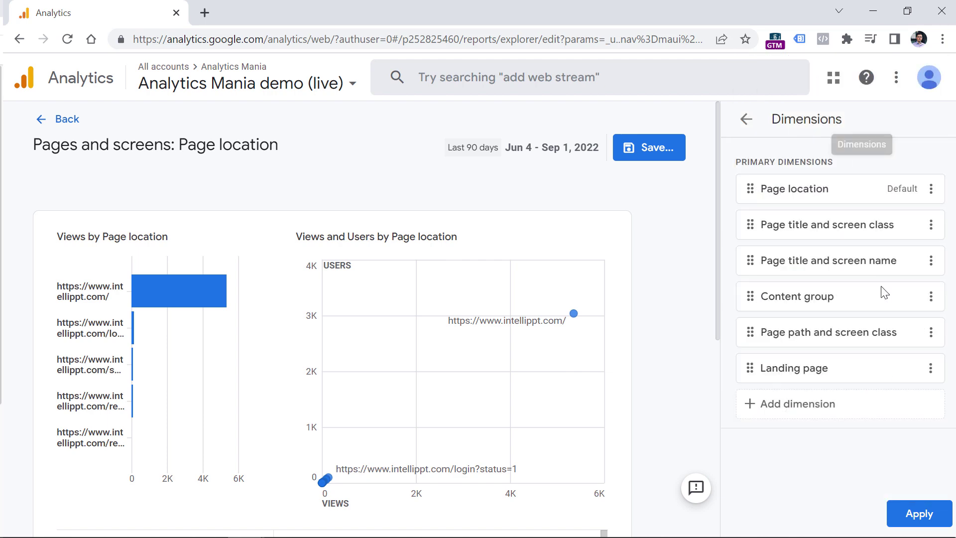
{"action": "left_click", "coordinate": [911, 518]}
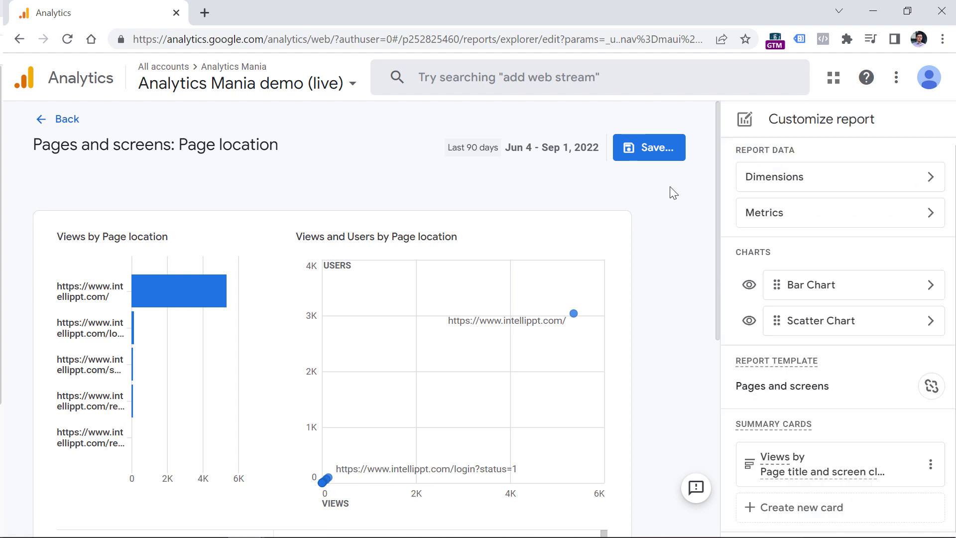
- Save the customization to the current Pages and screens report
{"action": "left_click", "coordinate": [657, 150]}
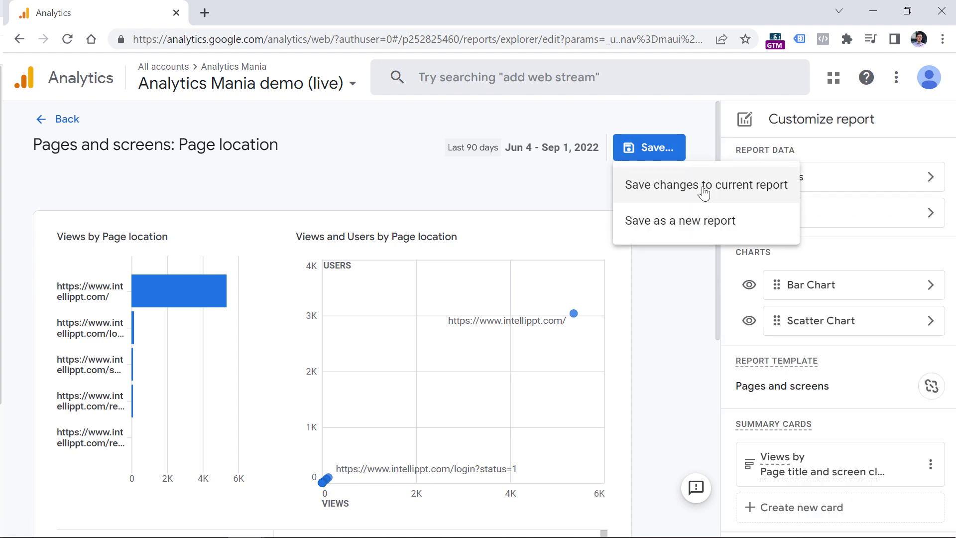
{"action": "left_click", "coordinate": [704, 191]}
{"action": "left_click", "coordinate": [622, 381]}
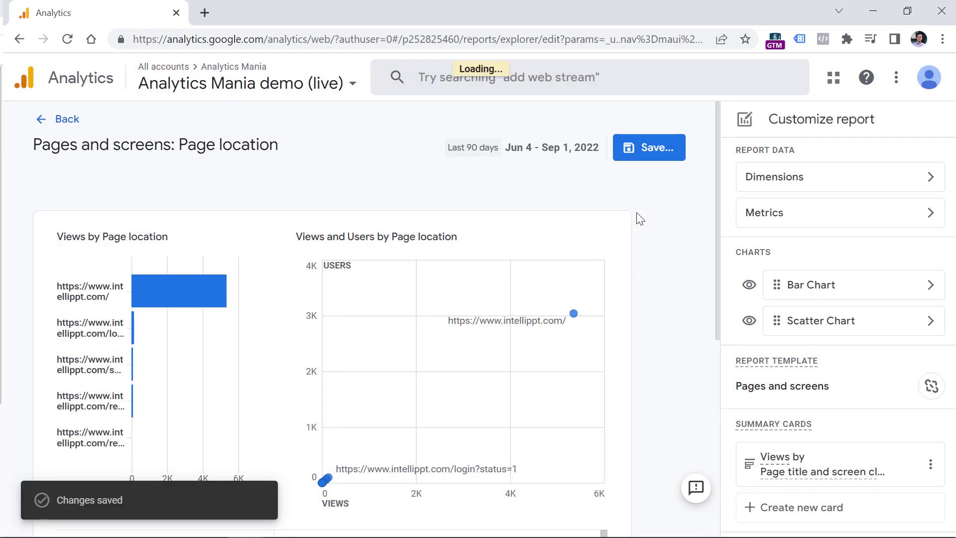
- Show the Pages and screens table by Landing page and view the Bounce rate column (41.38%)
{"action": "left_click", "coordinate": [41, 119]}
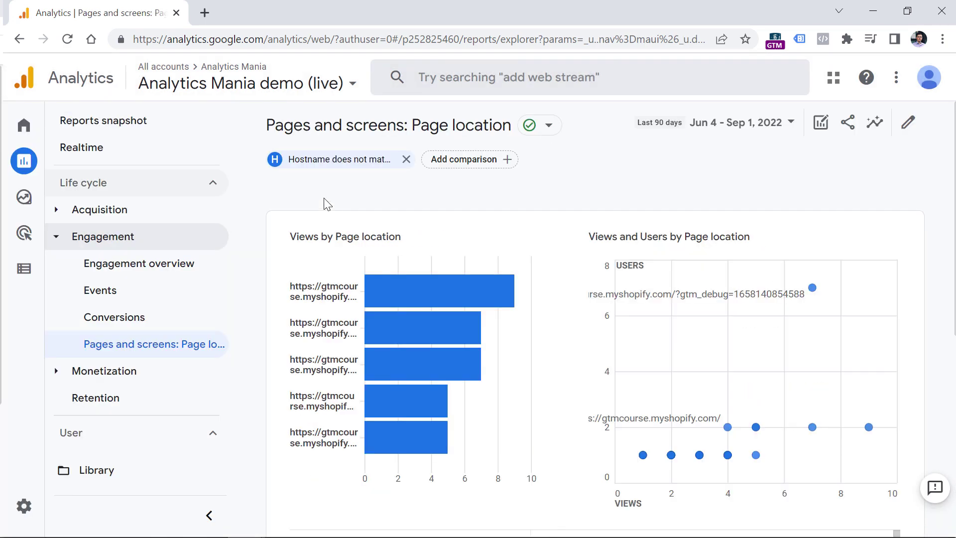
{"action": "scroll", "coordinate": [328, 202], "scroll_direction": "down", "scroll_amount": 5}
{"action": "scroll", "coordinate": [331, 199], "scroll_direction": "down", "scroll_amount": 3}
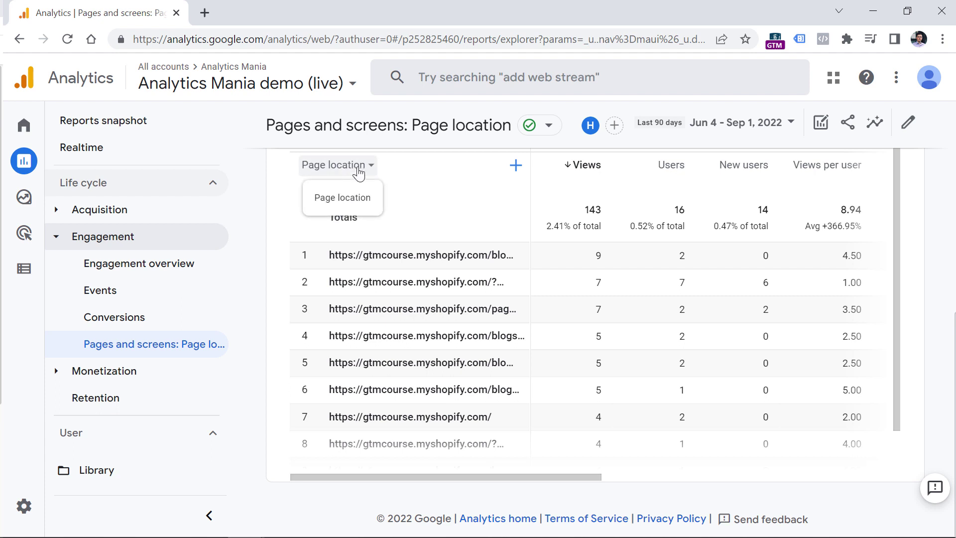
{"action": "left_click", "coordinate": [357, 166]}
{"action": "left_click", "coordinate": [346, 300]}
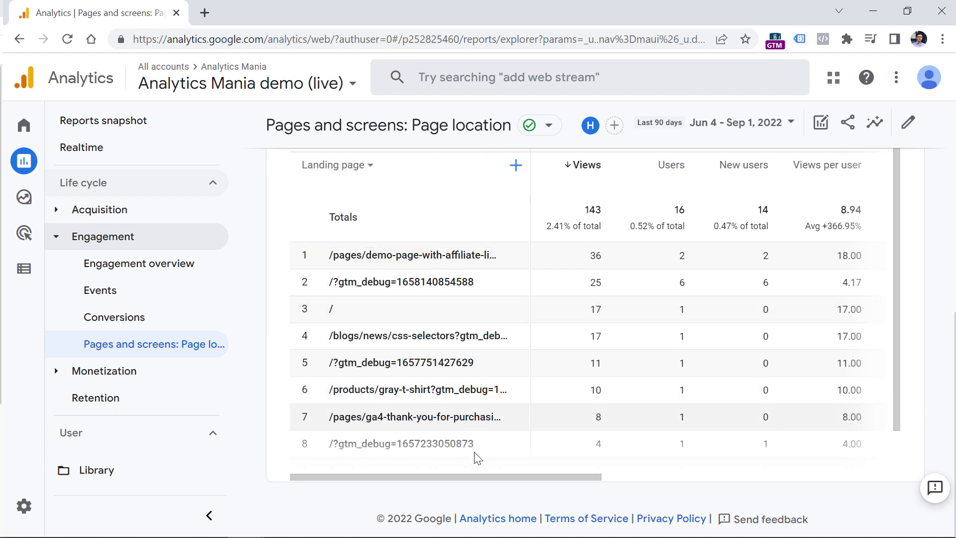
{"action": "left_click_drag", "start_coordinate": [491, 477], "coordinate": [652, 476]}
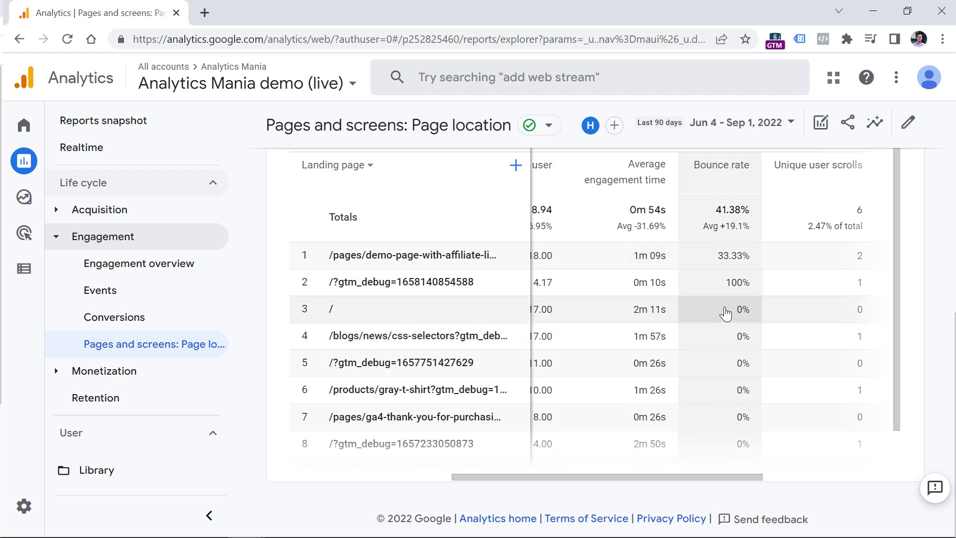
{"action": "scroll", "coordinate": [720, 317], "scroll_direction": "down", "scroll_amount": 1}
{"action": "scroll", "coordinate": [718, 380], "scroll_direction": "up", "scroll_amount": 1}
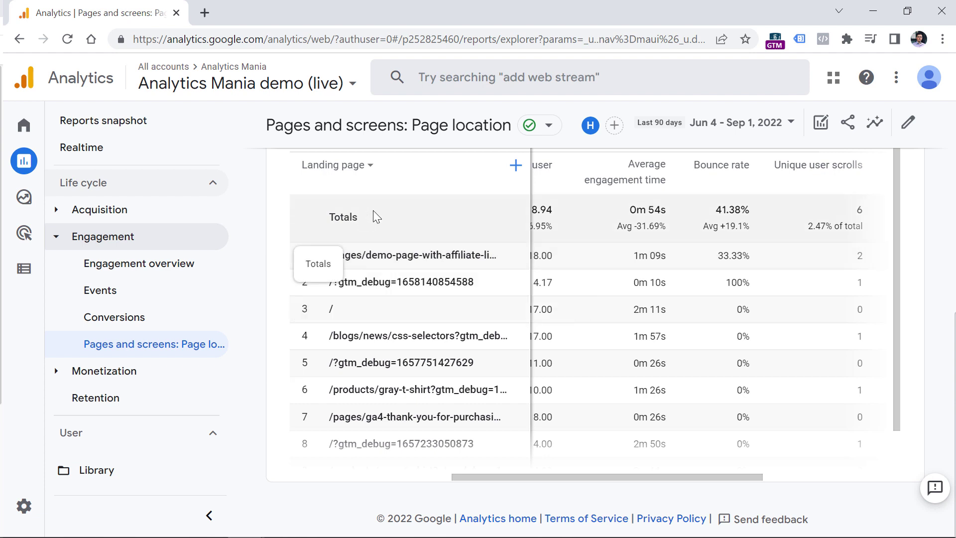
- Open Acquisition > Traffic acquisition and add the Bounce rate metric to the report
{"action": "left_click", "coordinate": [58, 213]}
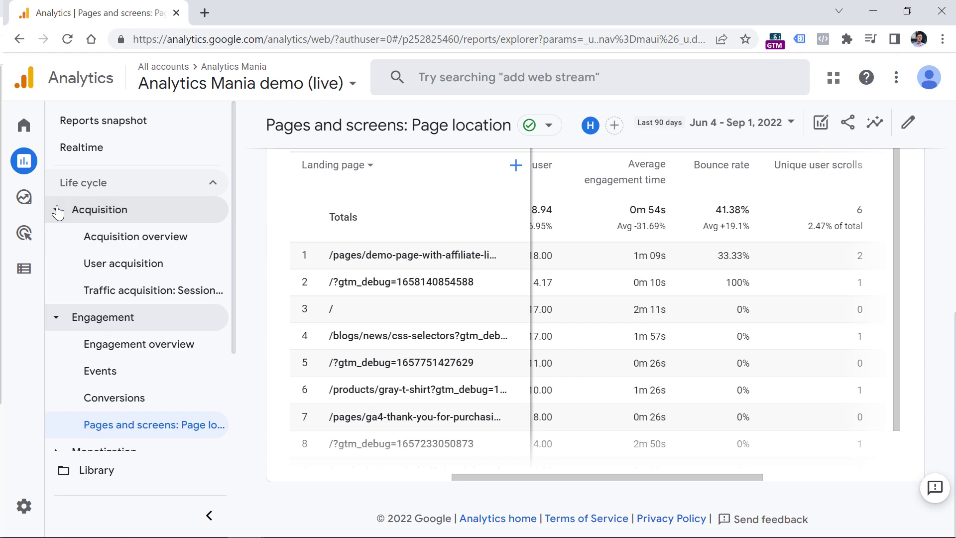
{"action": "left_click", "coordinate": [147, 297]}
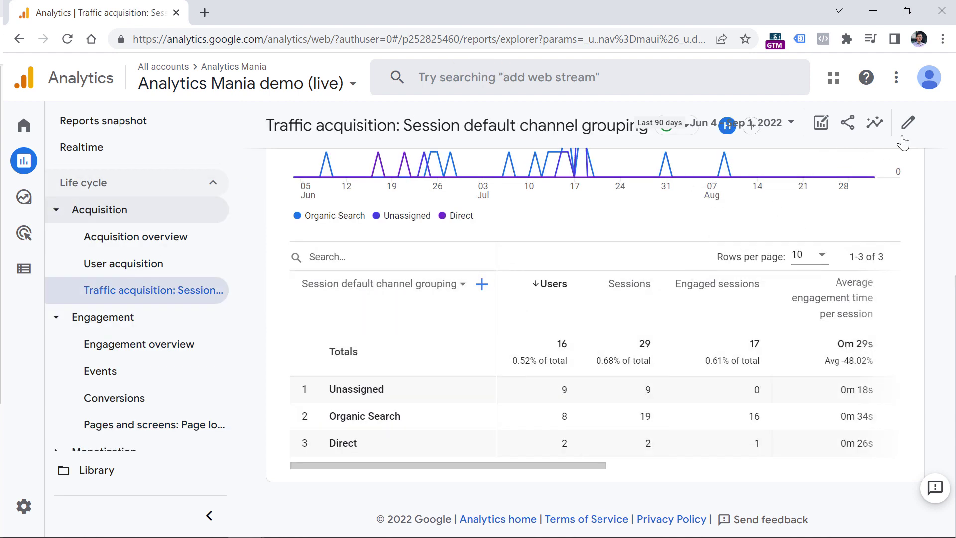
{"action": "left_click", "coordinate": [909, 128]}
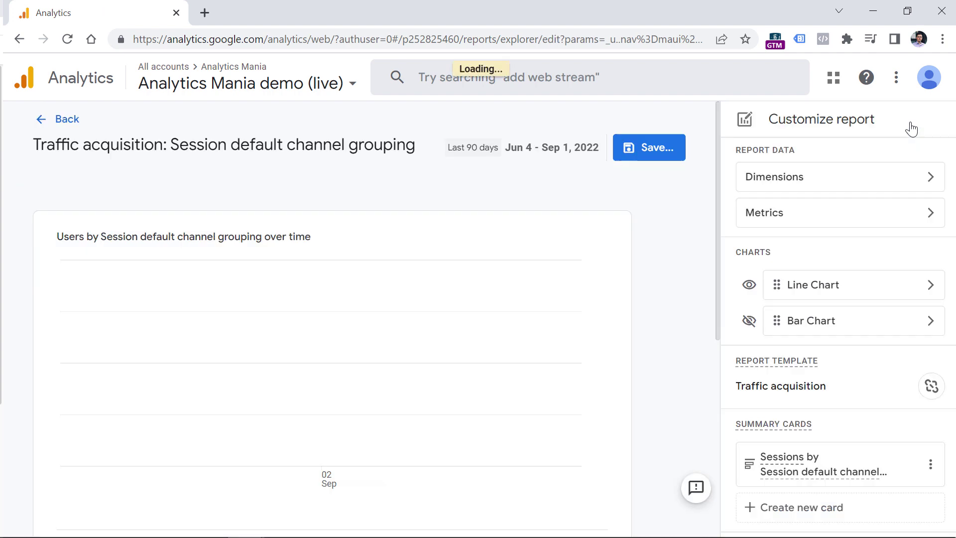
{"action": "left_click", "coordinate": [839, 221]}
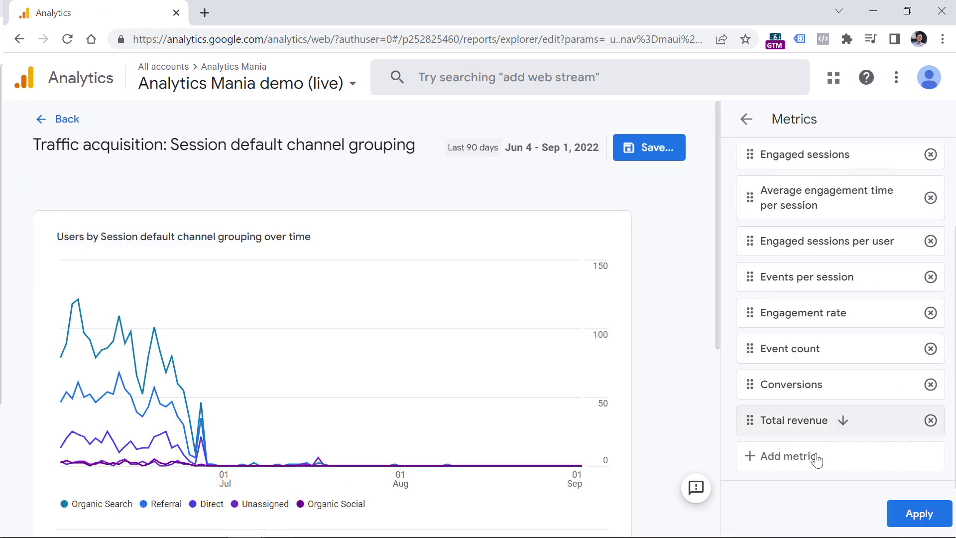
{"action": "left_click", "coordinate": [789, 463]}
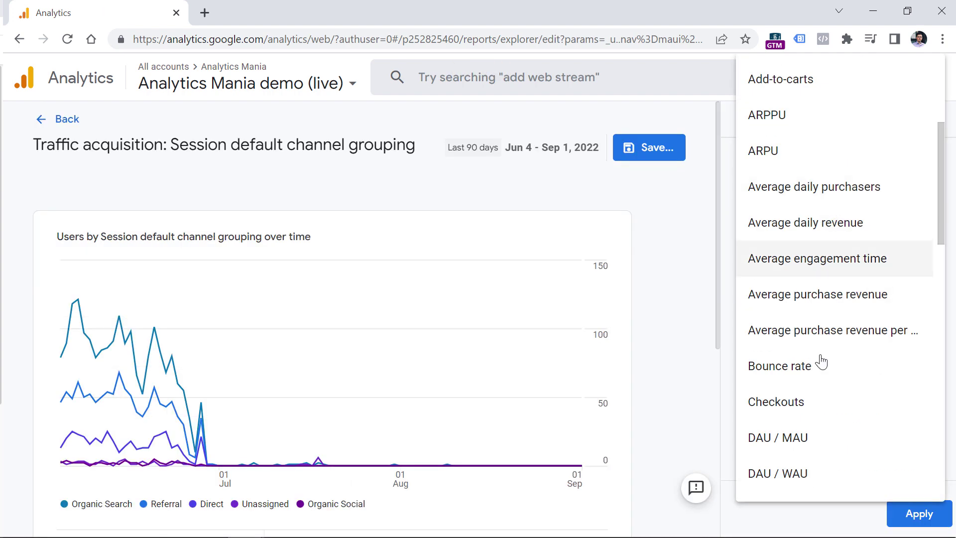
{"action": "left_click", "coordinate": [799, 371]}
{"action": "left_click", "coordinate": [917, 517]}
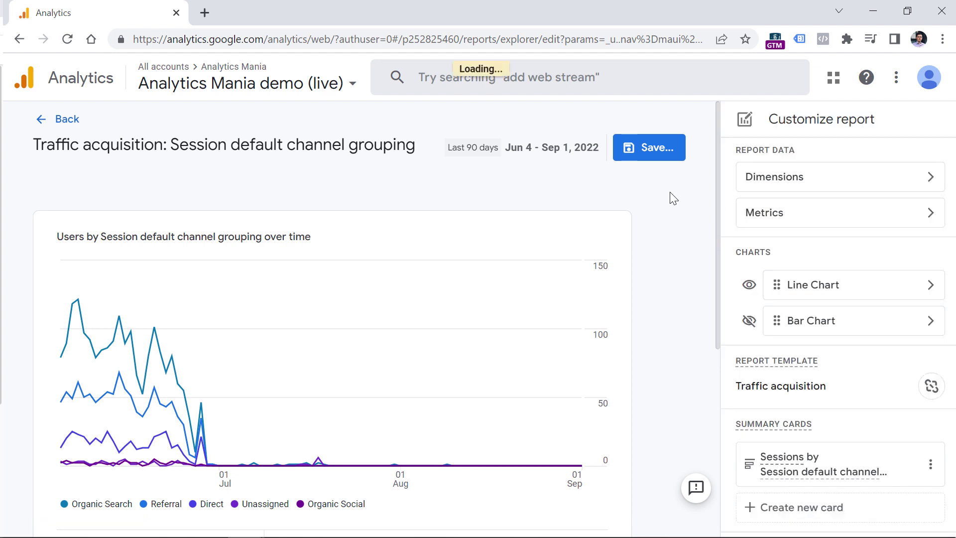
- Move Bounce rate directly below Engagement rate and save changes to the current report
{"action": "left_click", "coordinate": [848, 217]}
{"action": "scroll", "coordinate": [748, 421], "scroll_direction": "down", "scroll_amount": 3}
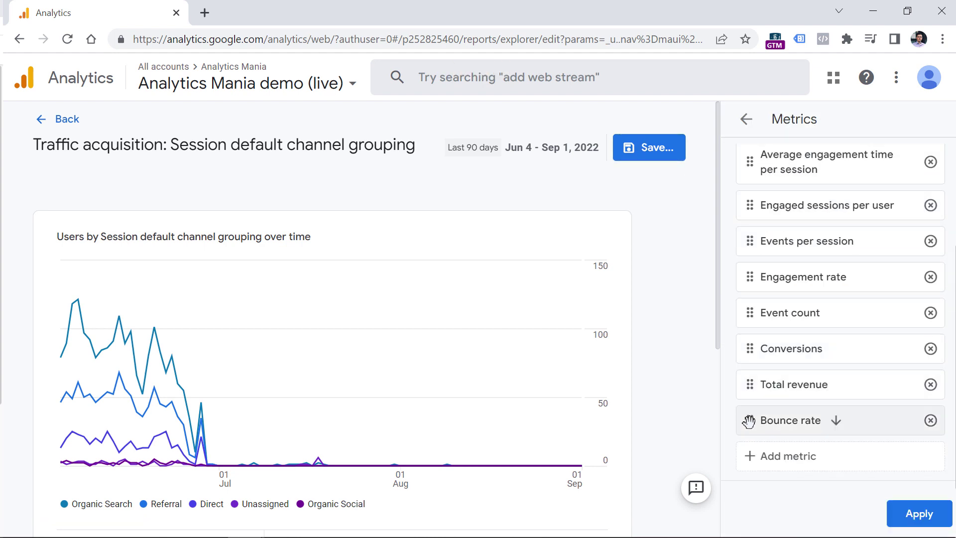
{"action": "left_click_drag", "start_coordinate": [749, 421], "coordinate": [754, 315]}
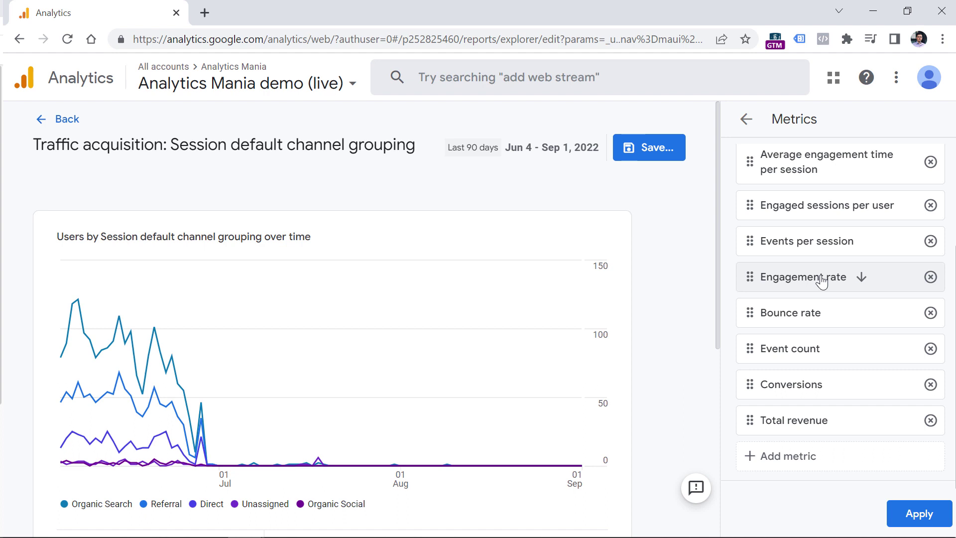
{"action": "left_click", "coordinate": [918, 513]}
{"action": "left_click", "coordinate": [647, 147]}
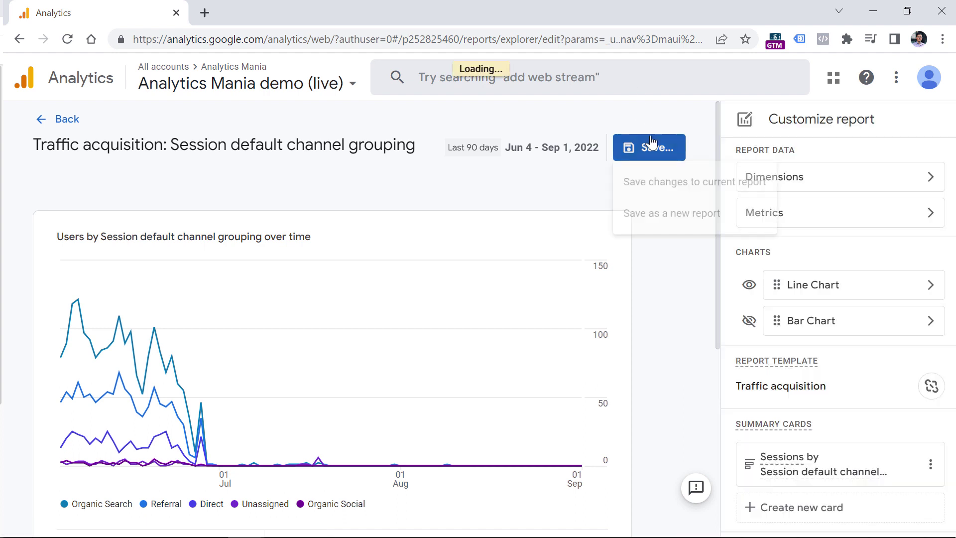
{"action": "left_click", "coordinate": [702, 188]}
{"action": "left_click", "coordinate": [623, 379]}
{"action": "left_click", "coordinate": [60, 120]}
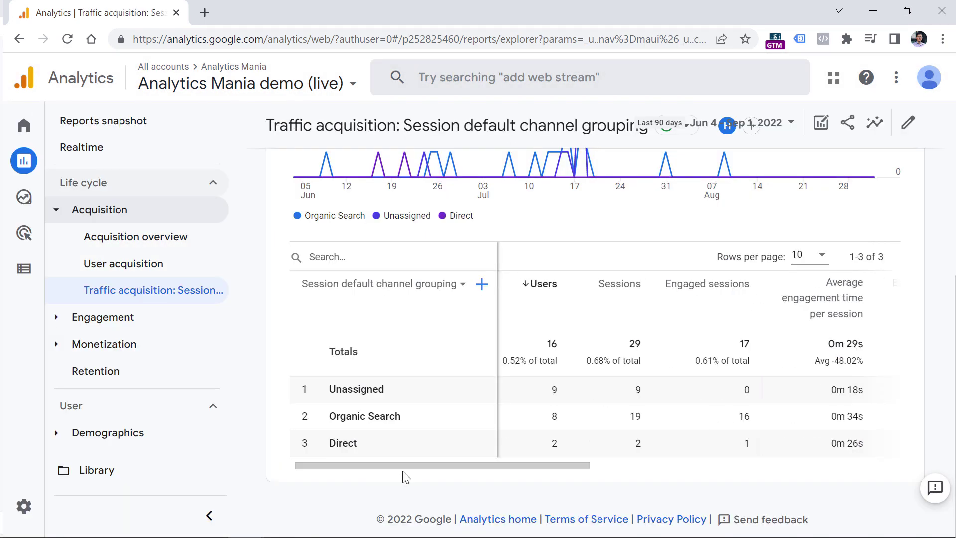
{"action": "left_click_drag", "start_coordinate": [433, 468], "coordinate": [672, 448]}
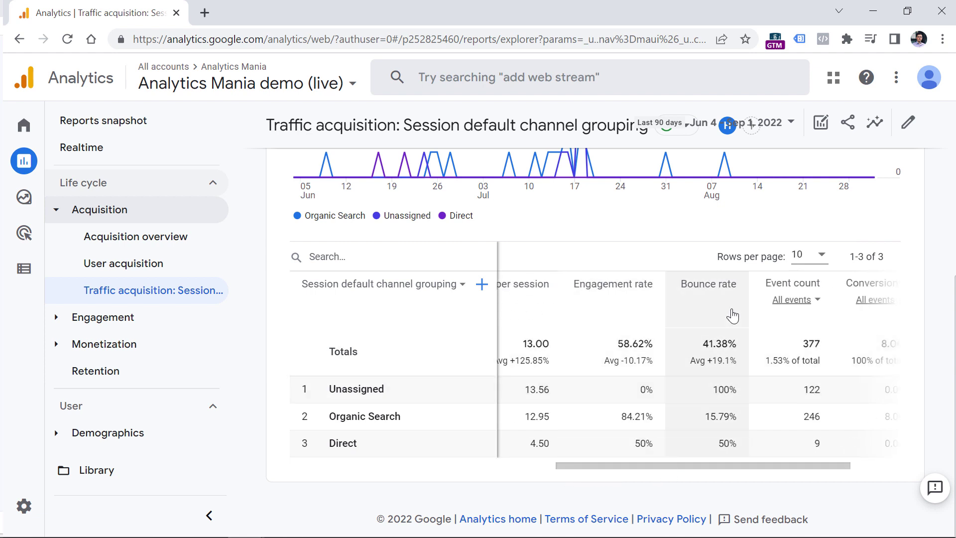
{"action": "mouse_move", "coordinate": [732, 315]}
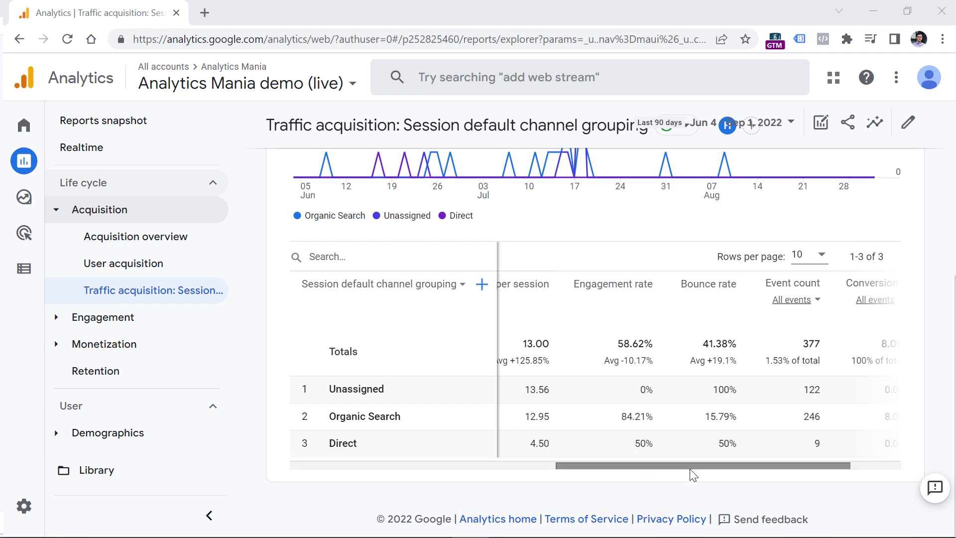
{"action": "scroll", "coordinate": [709, 464], "scroll_direction": "left", "scroll_amount": 5}
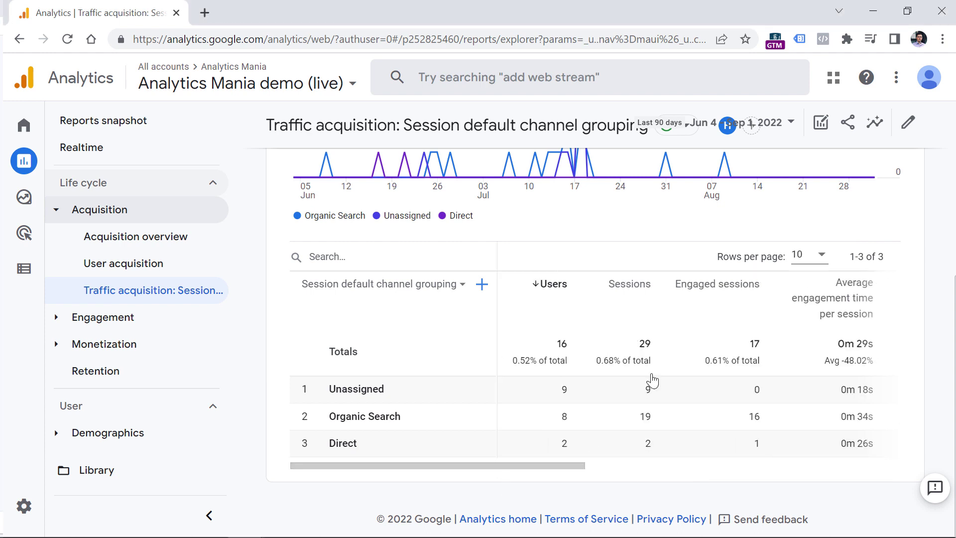
- Recreate the Traffic acquisition report as an exploration in a new tab
{"action": "left_click", "coordinate": [825, 124]}
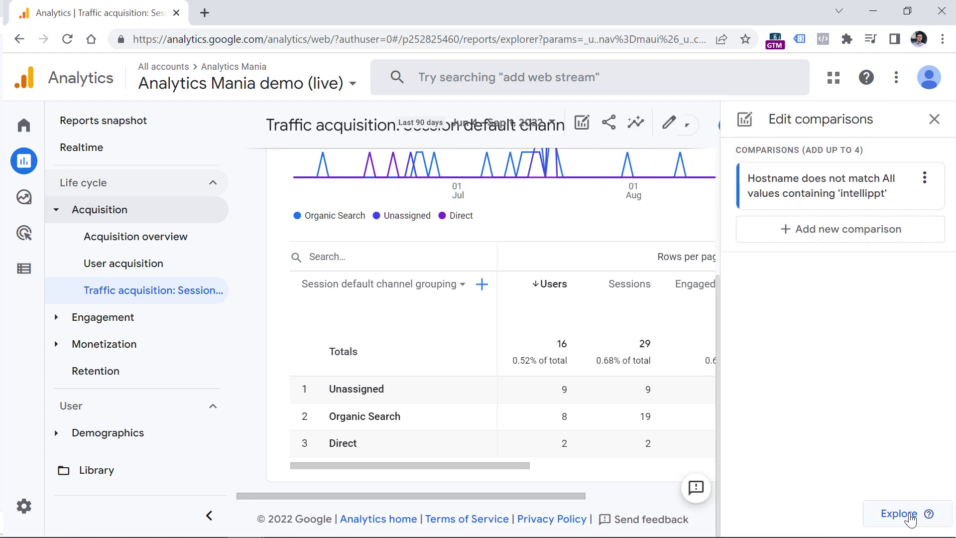
{"action": "left_click", "coordinate": [899, 514]}
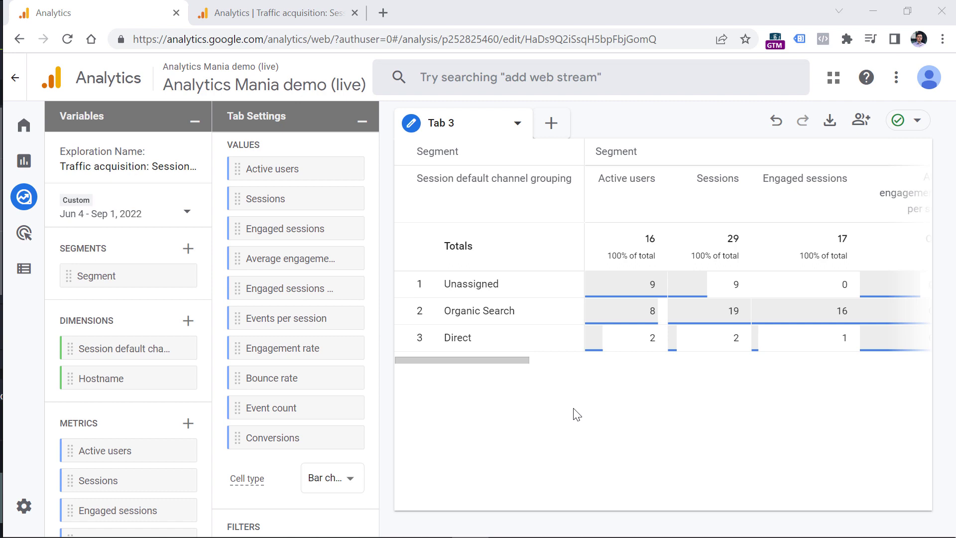
{"action": "left_click_drag", "start_coordinate": [480, 361], "coordinate": [449, 356]}
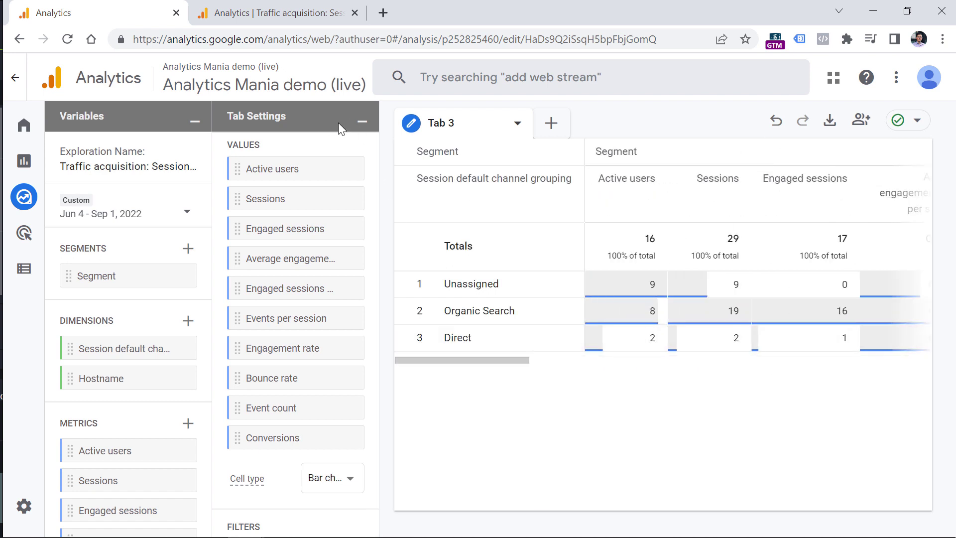
- Collapse and re-expand the Variables and Tab Settings panels, then bring the 41.38% Bounce rate column into view
{"action": "left_click", "coordinate": [361, 122]}
{"action": "left_click", "coordinate": [195, 121]}
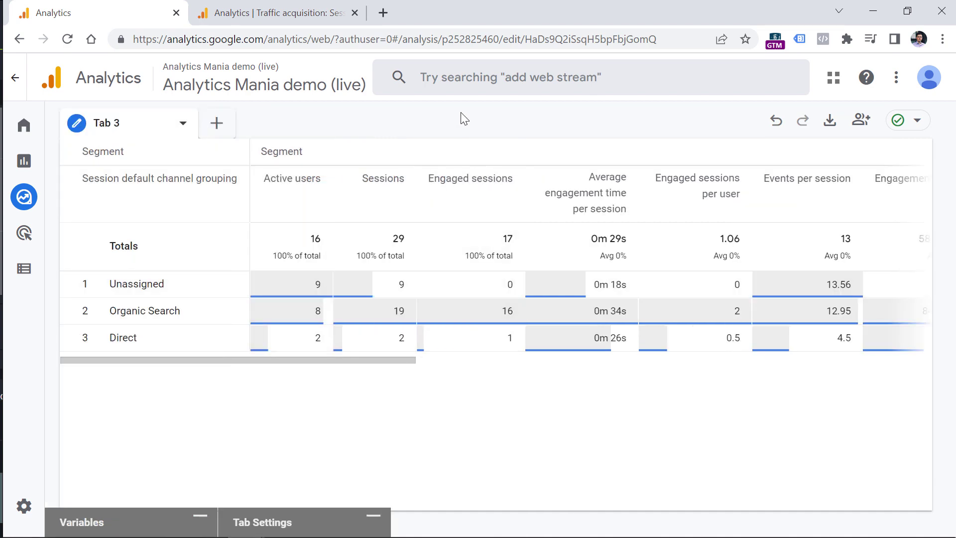
{"action": "key", "text": "ctrl+minus"}
{"action": "key", "text": "ctrl+minus"}
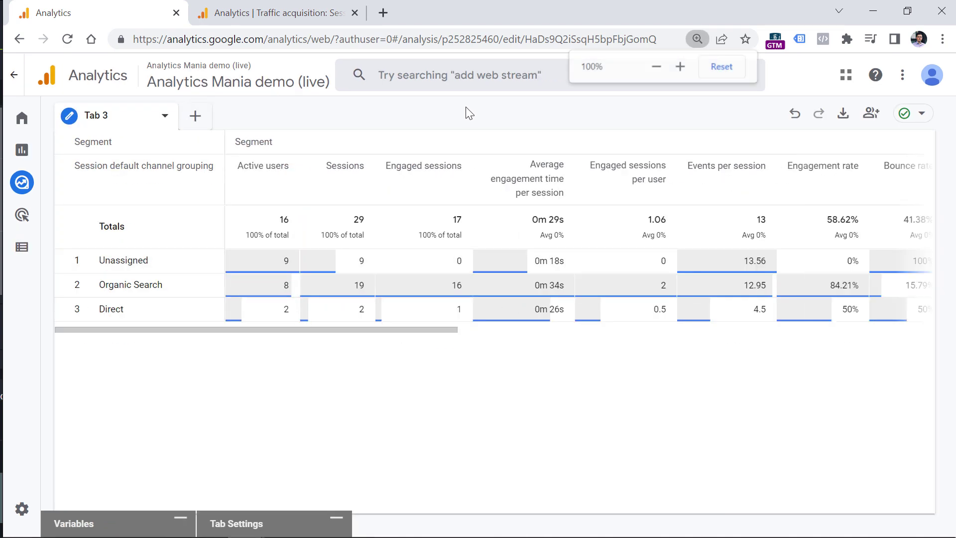
{"action": "key", "text": "ctrl+plus"}
{"action": "key", "text": "ctrl+plus"}
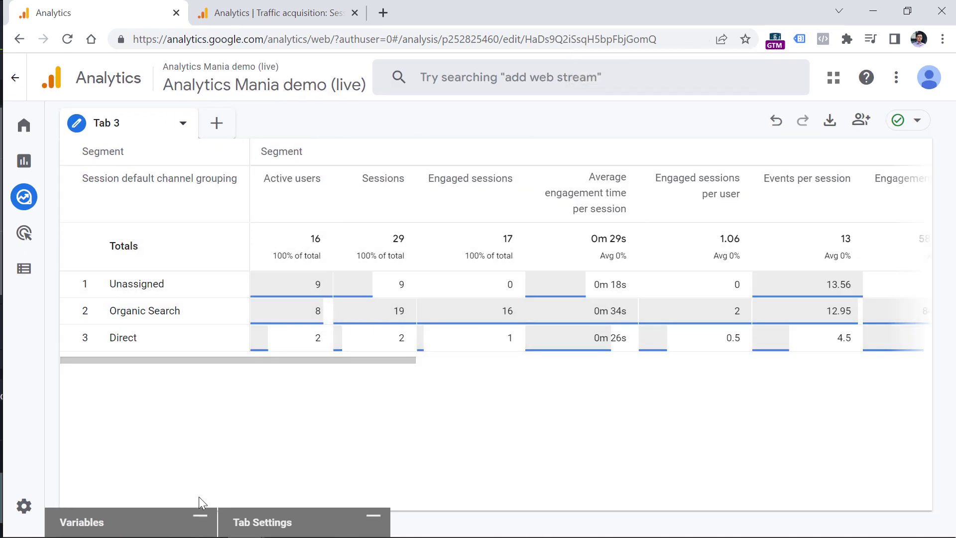
{"action": "left_click", "coordinate": [200, 514]}
{"action": "left_click_drag", "start_coordinate": [442, 360], "coordinate": [596, 371]}
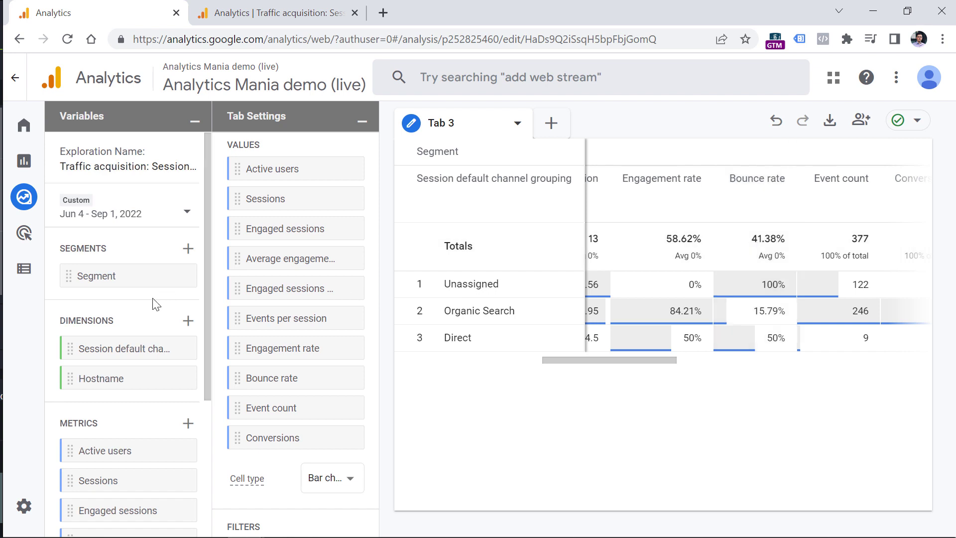
{"action": "scroll", "coordinate": [153, 304], "scroll_direction": "down", "scroll_amount": 4}
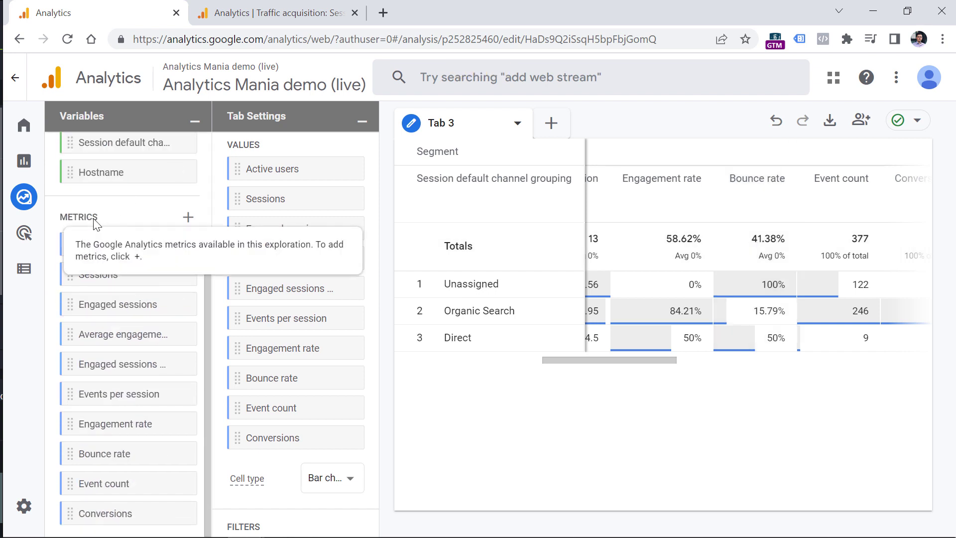
- Import the Bounce rate metric into the exploration's variables
{"action": "left_click", "coordinate": [188, 221]}
{"action": "type", "text": "bounce"}
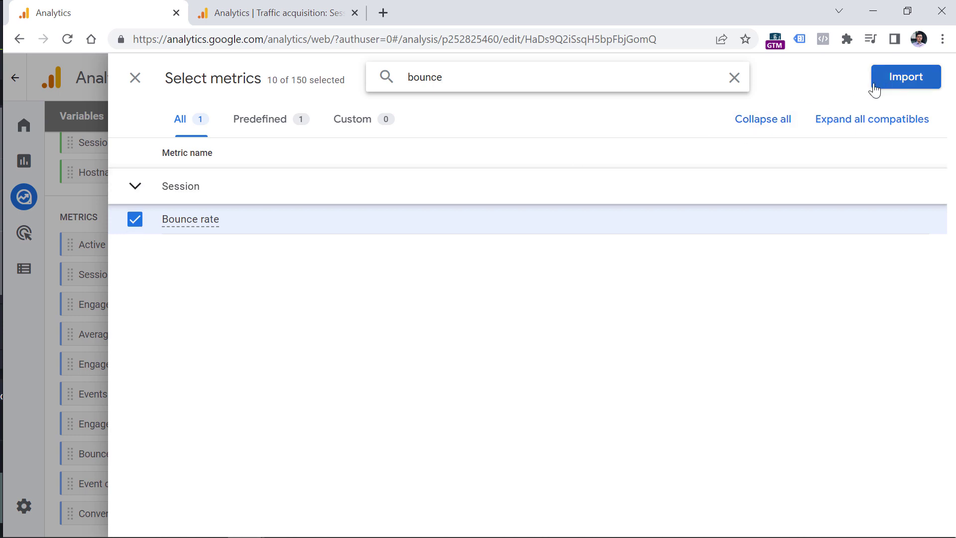
{"action": "left_click", "coordinate": [135, 78]}
- Remove Engaged sessions and Engaged sessions per user from the table's values
{"action": "scroll", "coordinate": [376, 357], "scroll_direction": "down", "scroll_amount": 3}
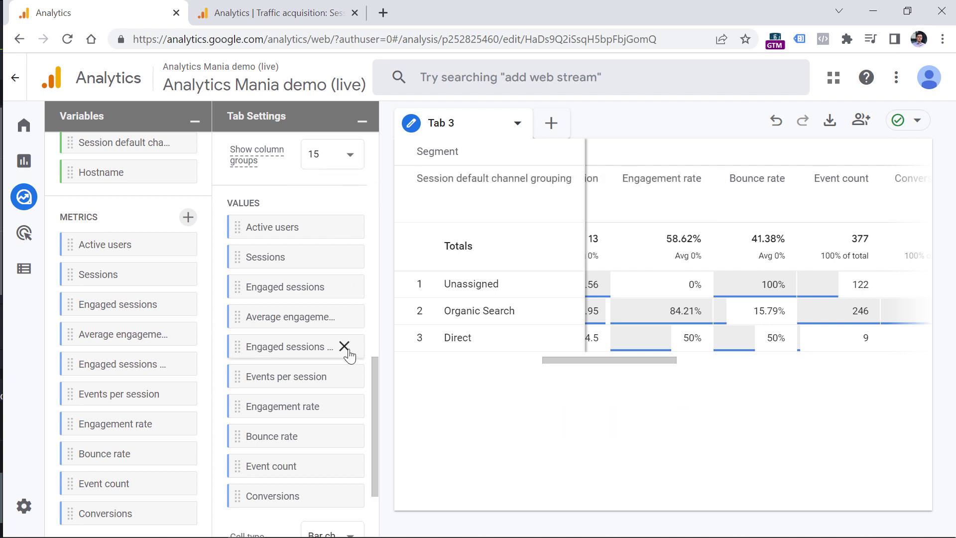
{"action": "left_click", "coordinate": [344, 286]}
{"action": "left_click", "coordinate": [344, 317]}
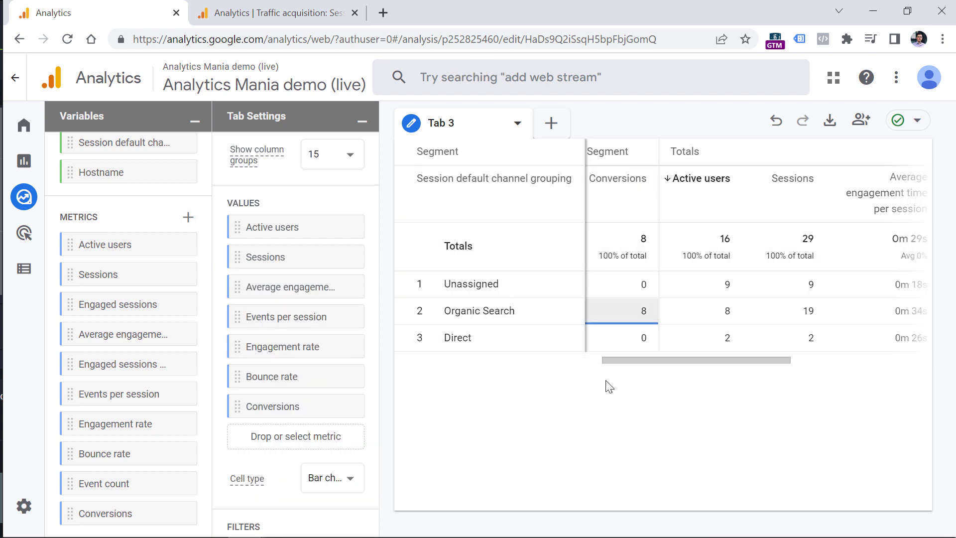